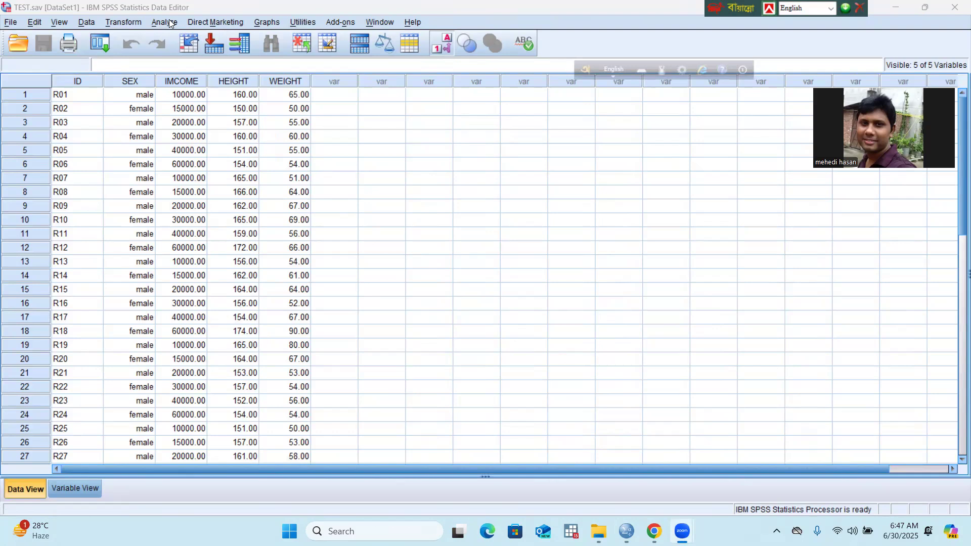
Step: Set up a Frequencies analysis by adding IMCOME to the analysed variables alongside HEIGHT IN CM and WEIGHT IN KG
{"action": "left_click", "coordinate": [171, 23]}
{"action": "mouse_move", "coordinate": [188, 50]}
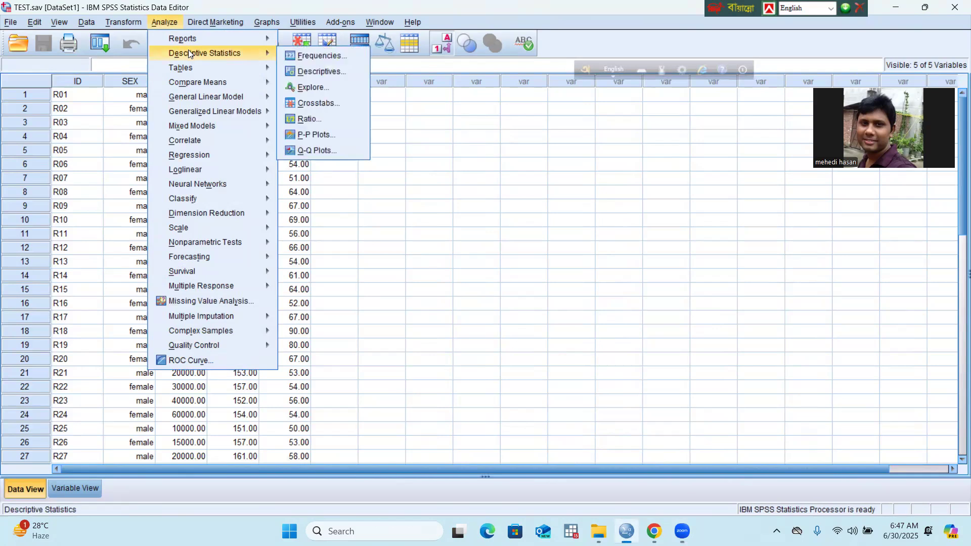
{"action": "left_click", "coordinate": [333, 55]}
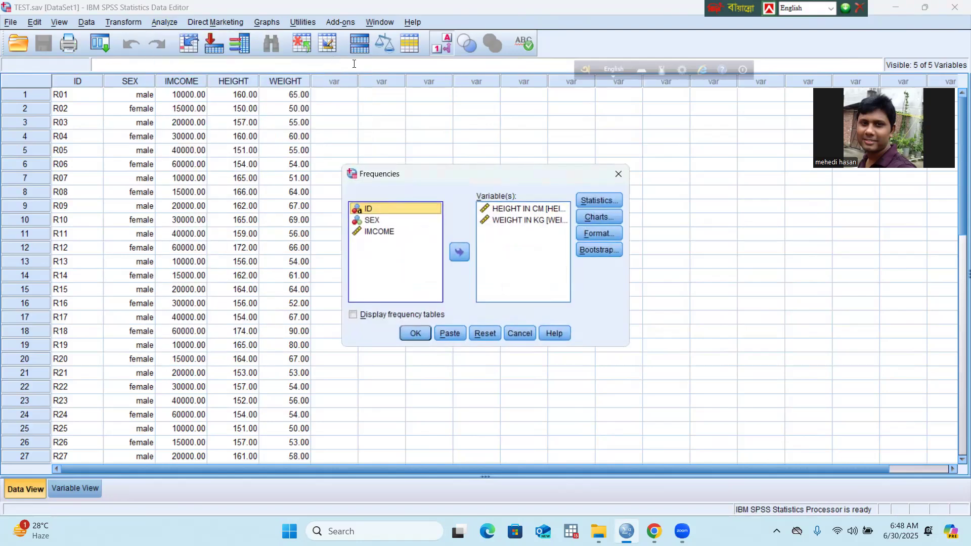
{"action": "left_click", "coordinate": [534, 208]}
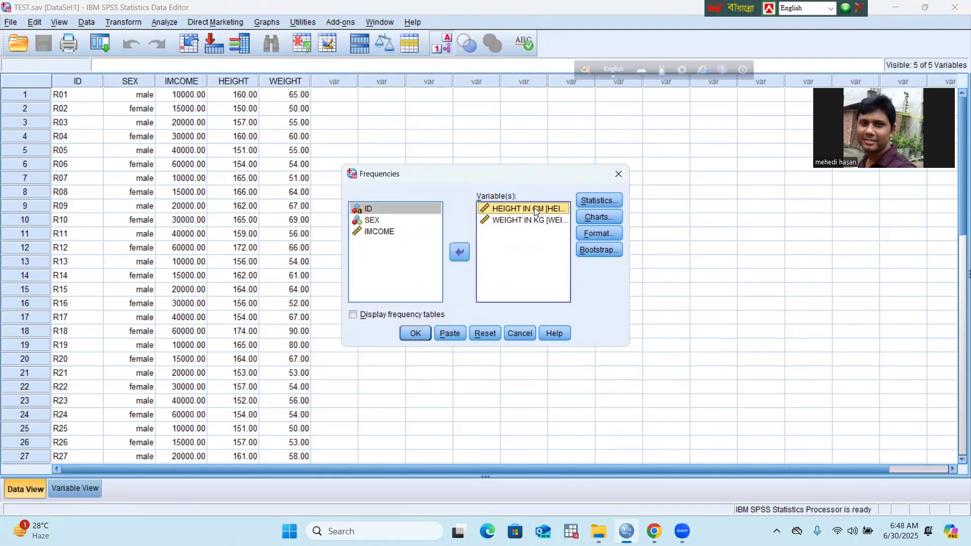
{"action": "left_click", "coordinate": [526, 222]}
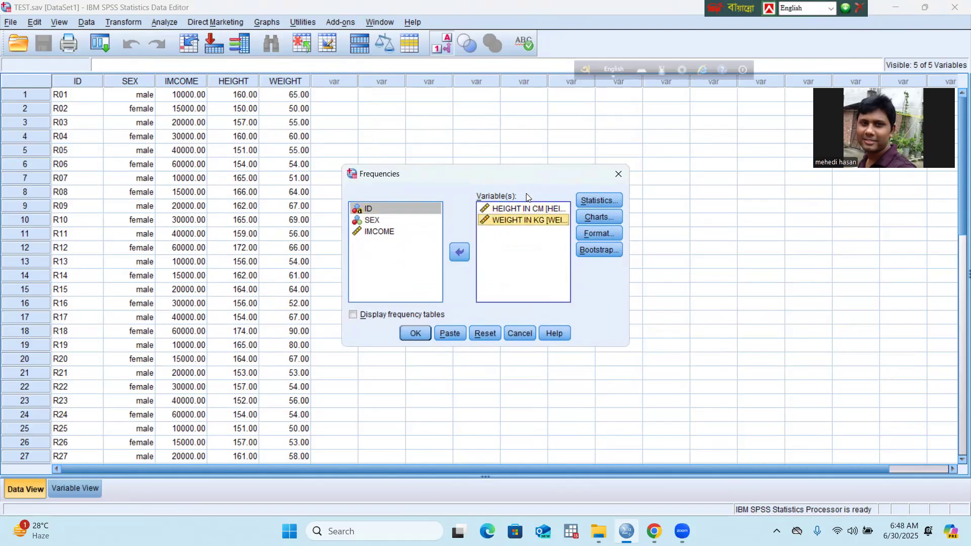
{"action": "left_click", "coordinate": [521, 208]}
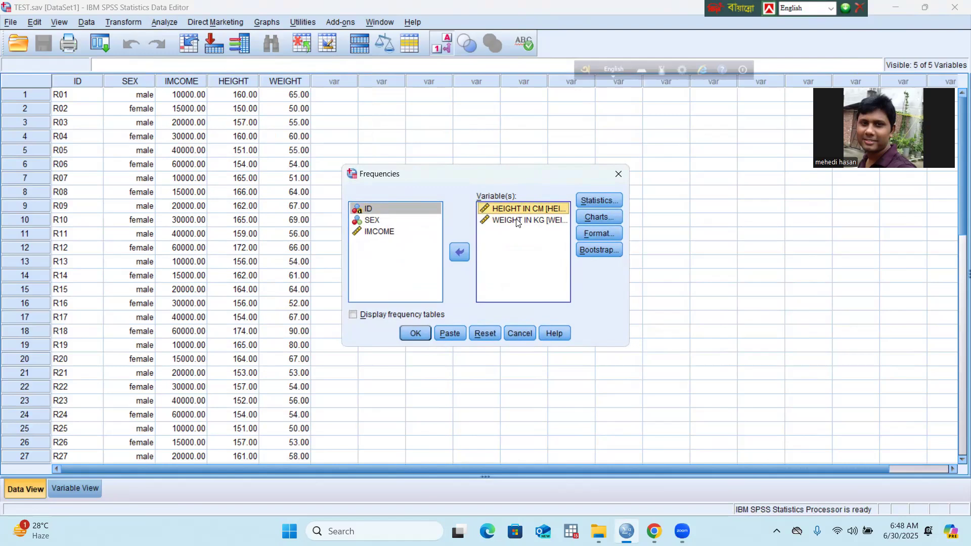
{"action": "left_click", "coordinate": [516, 221]}
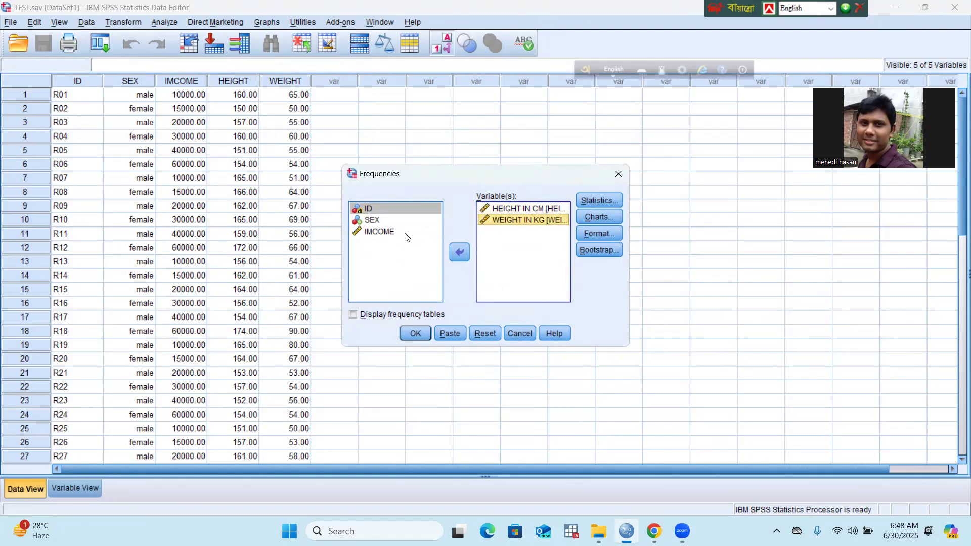
{"action": "left_click", "coordinate": [377, 233]}
{"action": "left_click", "coordinate": [456, 255]}
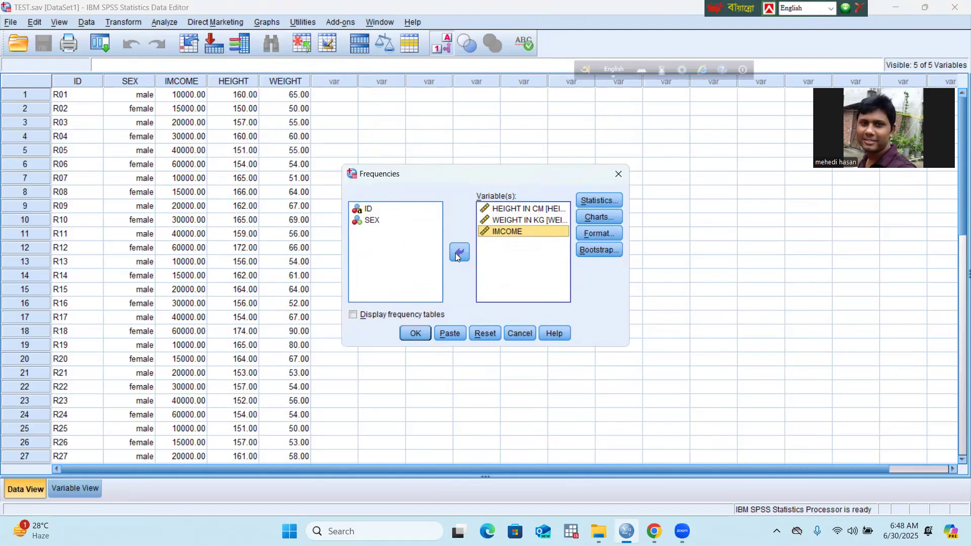
Step: Use histograms with a normal curve as the chart type and run the Frequencies analysis
{"action": "left_click", "coordinate": [605, 217]}
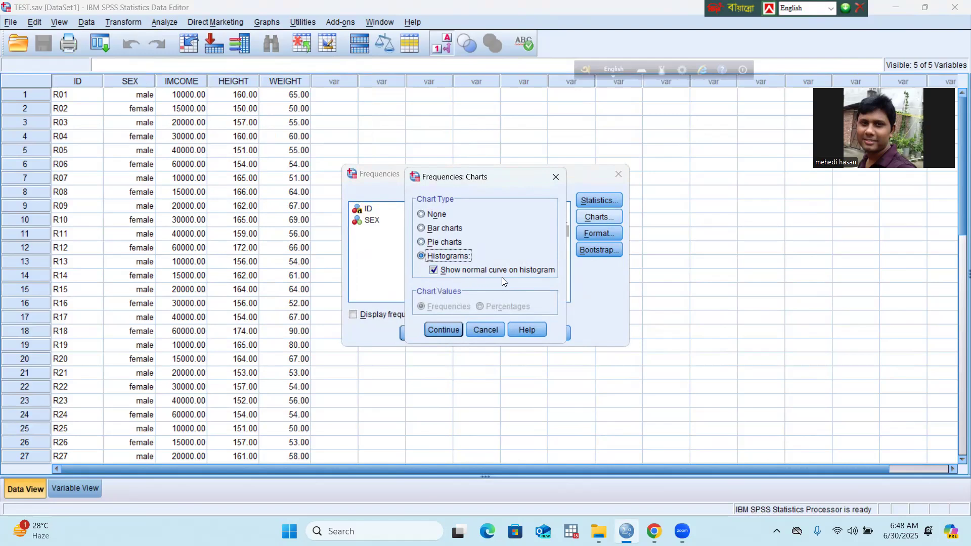
{"action": "left_click", "coordinate": [447, 330]}
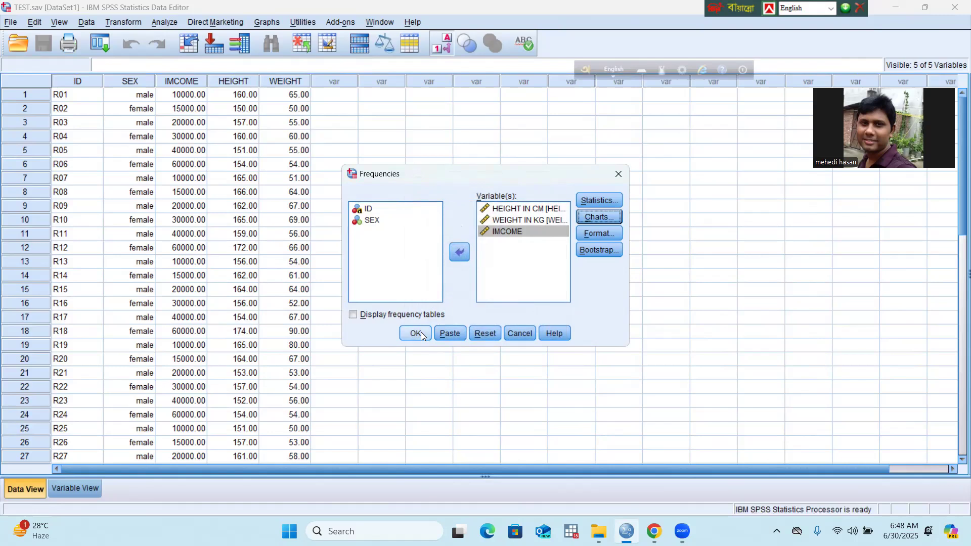
{"action": "left_click", "coordinate": [421, 332]}
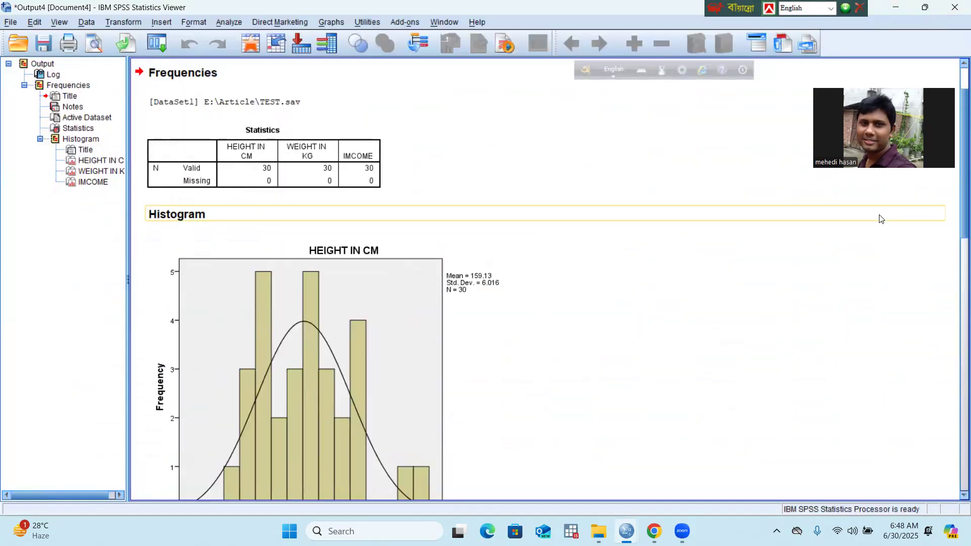
Step: Examine the statistics table and the height and weight histograms against their normal curves
{"action": "scroll", "coordinate": [957, 209], "scroll_direction": "down", "scroll_amount": 4}
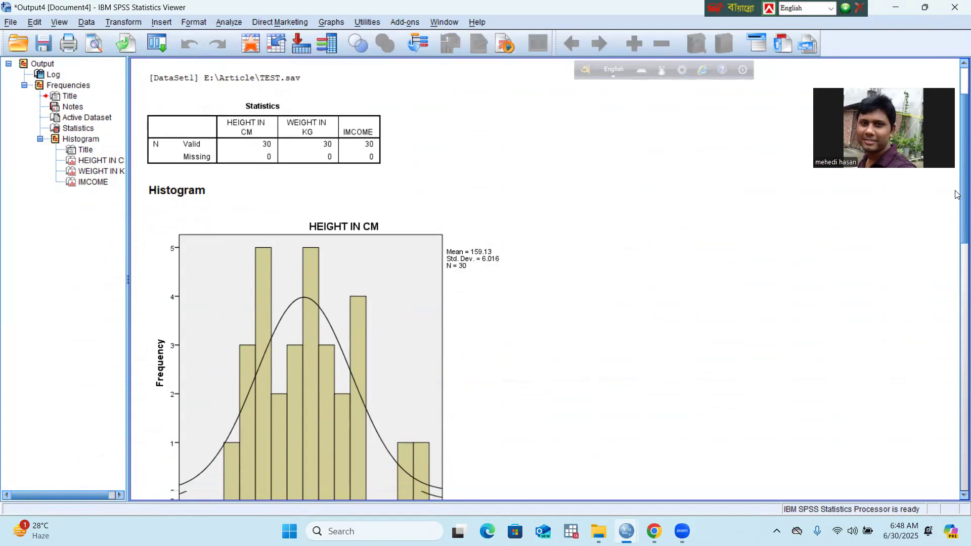
{"action": "scroll", "coordinate": [957, 209], "scroll_direction": "up", "scroll_amount": 1}
{"action": "left_click", "coordinate": [352, 189]}
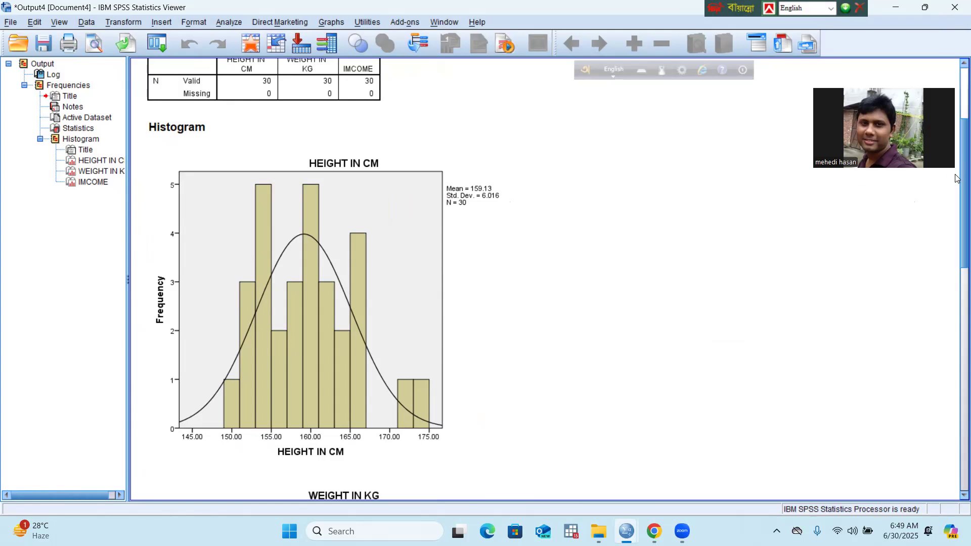
{"action": "left_click_drag", "start_coordinate": [958, 178], "coordinate": [957, 274]}
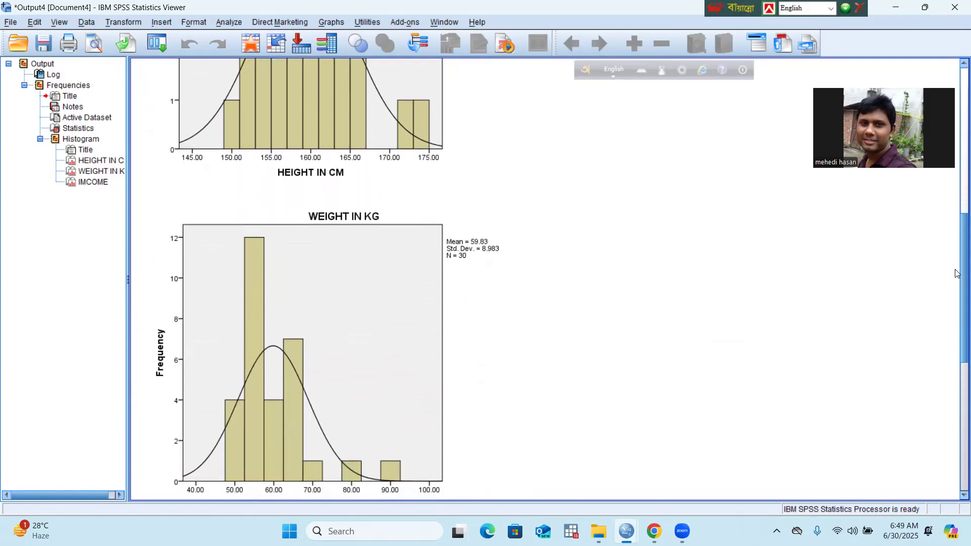
{"action": "left_click", "coordinate": [366, 286]}
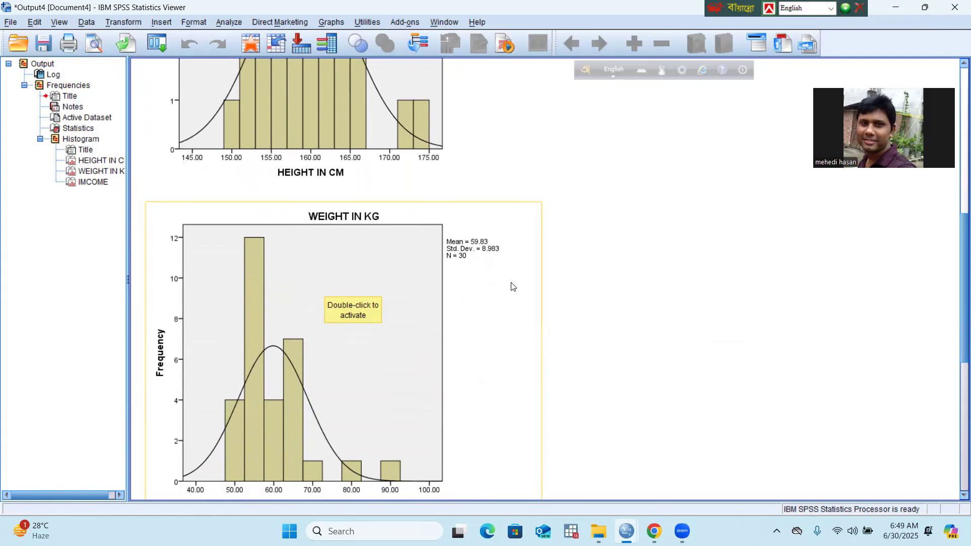
{"action": "left_click", "coordinate": [610, 292]}
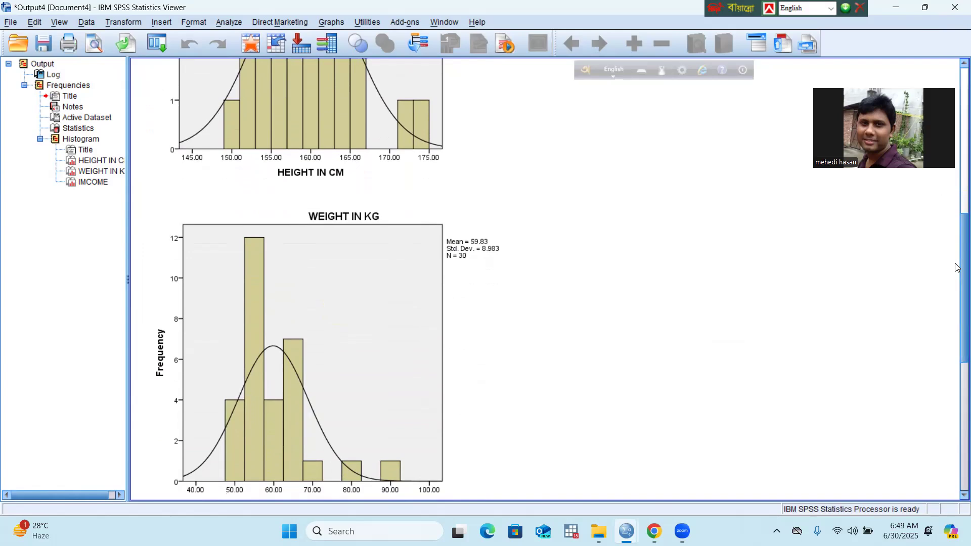
{"action": "left_click_drag", "start_coordinate": [957, 281], "coordinate": [958, 311]}
{"action": "left_click", "coordinate": [486, 288]}
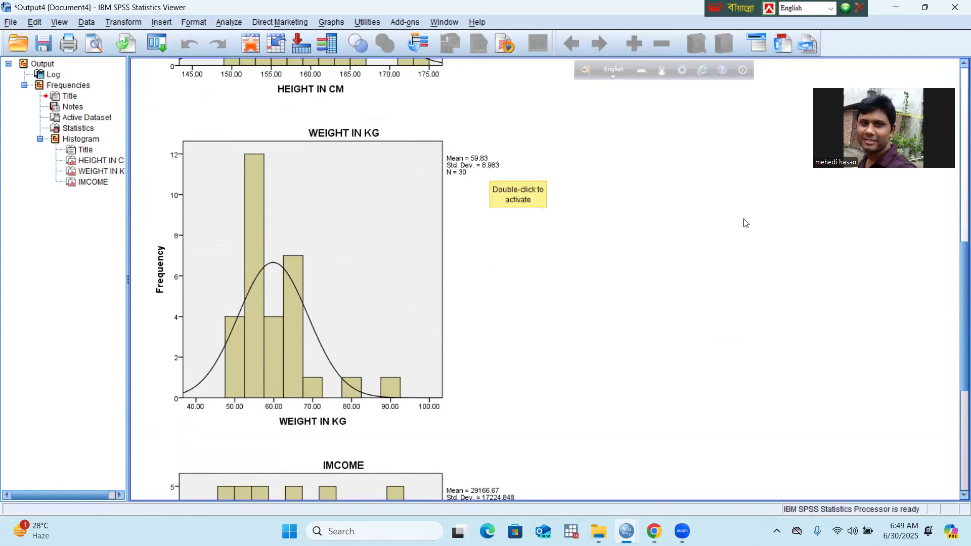
Step: Examine the shape of the IMCOME histogram against its normal curve, then return to the start of the output
{"action": "left_click_drag", "start_coordinate": [957, 262], "coordinate": [957, 346]}
{"action": "left_click", "coordinate": [458, 382]}
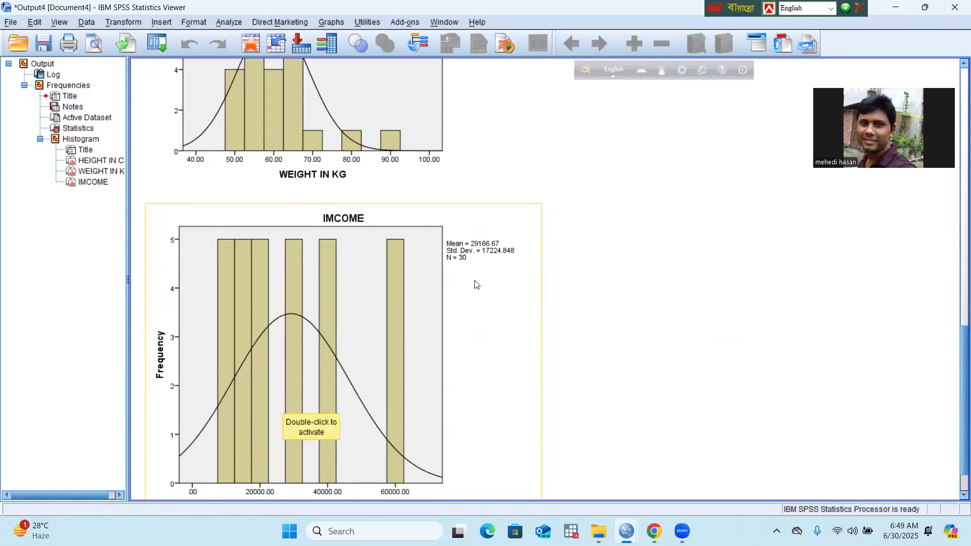
{"action": "left_click", "coordinate": [568, 304]}
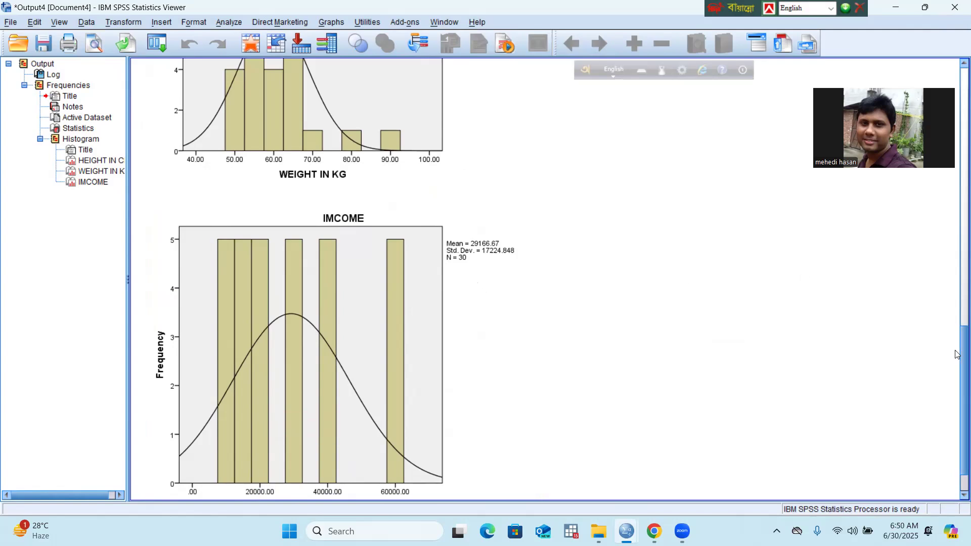
{"action": "left_click", "coordinate": [357, 389]}
{"action": "scroll", "coordinate": [958, 368], "scroll_direction": "down", "scroll_amount": 2}
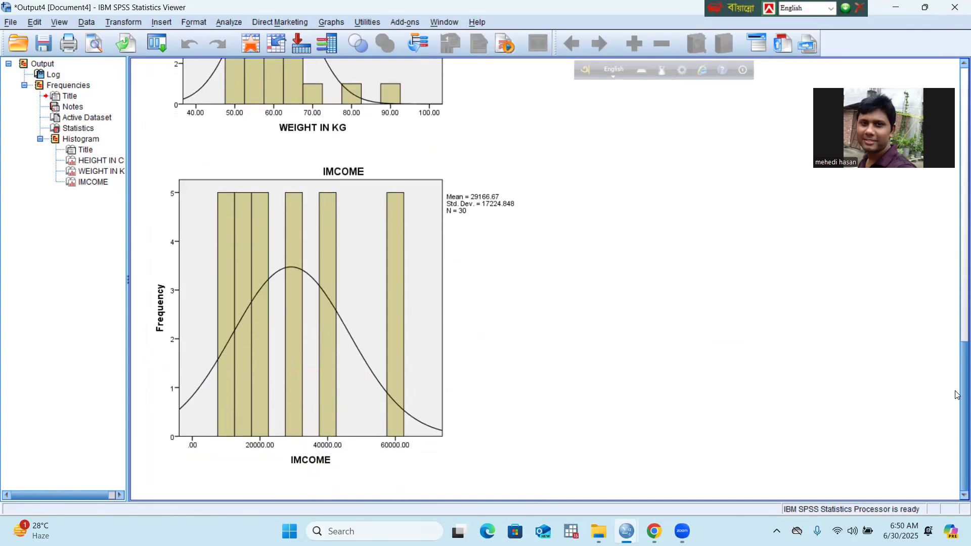
{"action": "scroll", "coordinate": [957, 400], "scroll_direction": "up", "scroll_amount": 2}
{"action": "scroll", "coordinate": [957, 410], "scroll_direction": "down", "scroll_amount": 2}
{"action": "left_click_drag", "start_coordinate": [957, 375], "coordinate": [958, 87]}
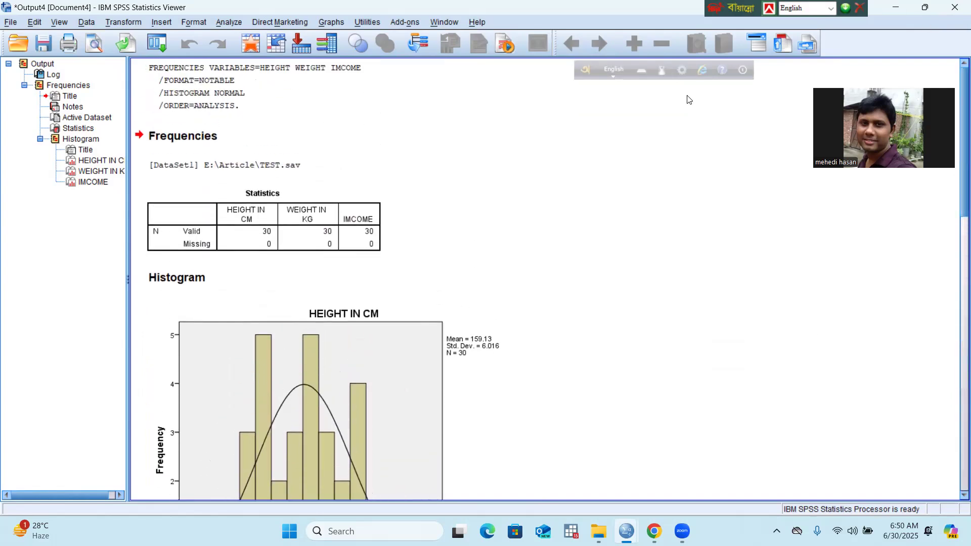
Step: Delete the entire Frequencies output and return to the TEST.sav data editor
{"action": "left_click", "coordinate": [44, 65]}
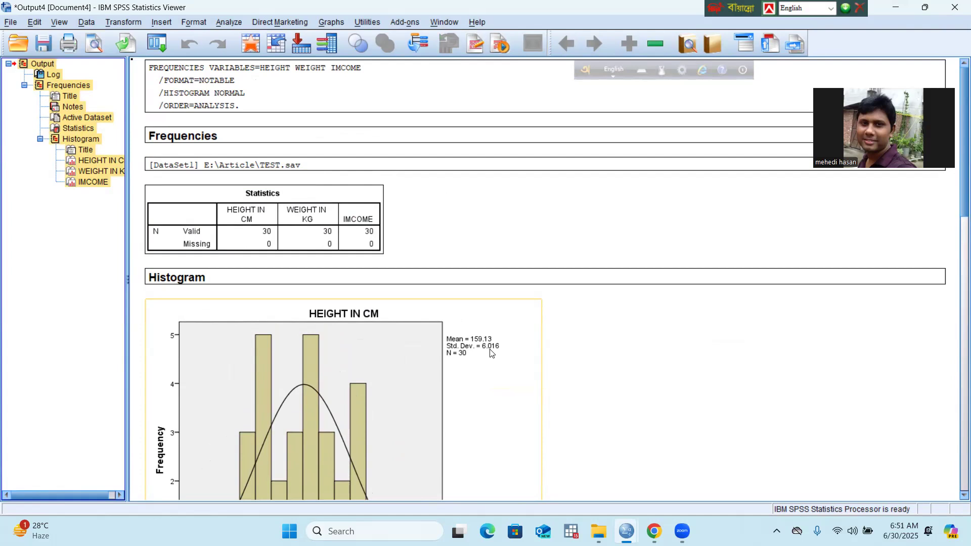
{"action": "key", "text": "Delete"}
{"action": "mouse_move", "coordinate": [650, 531]}
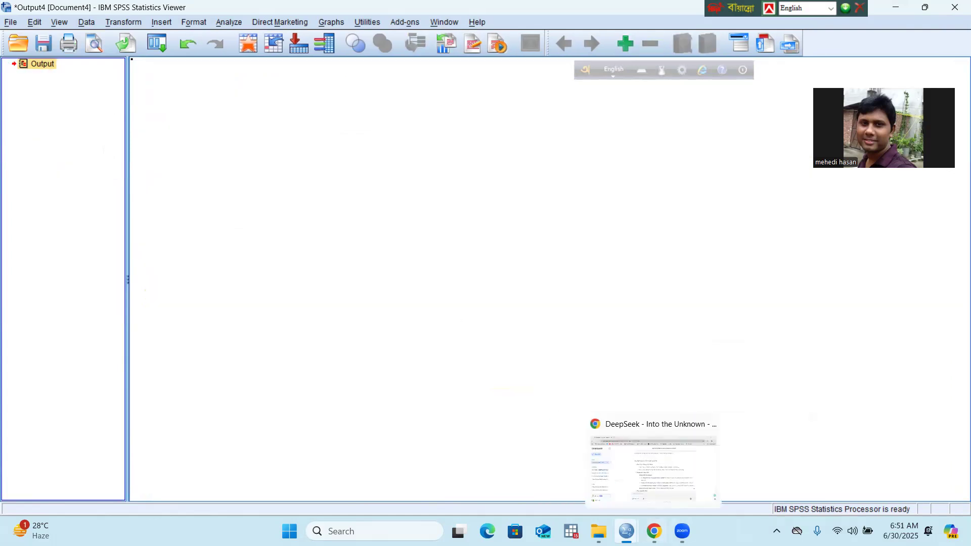
{"action": "left_click", "coordinate": [563, 466]}
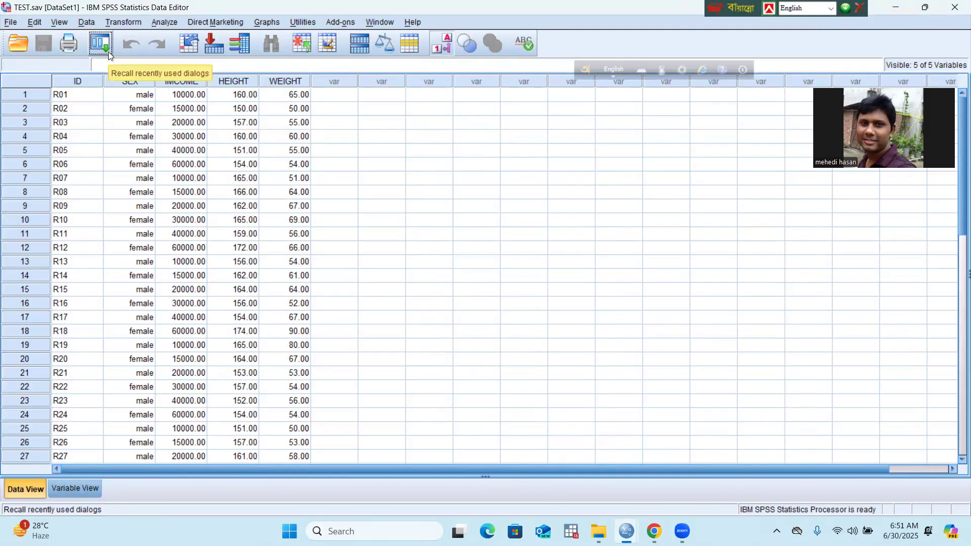
Step: Add IMCOME and WEIGHT IN KG to HEIGHT IN CM in Q-Q Plots and run it with the Normal test distribution
{"action": "left_click", "coordinate": [170, 24]}
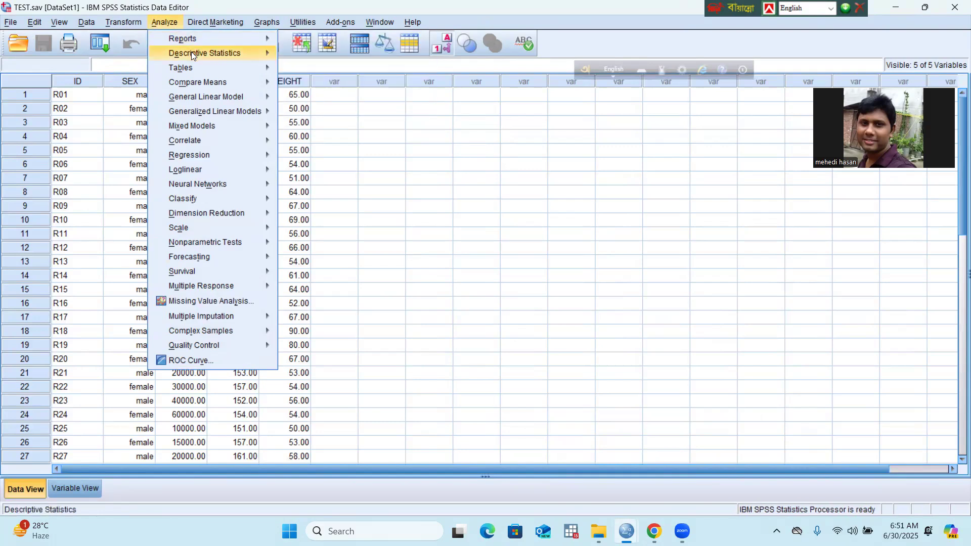
{"action": "mouse_move", "coordinate": [192, 53]}
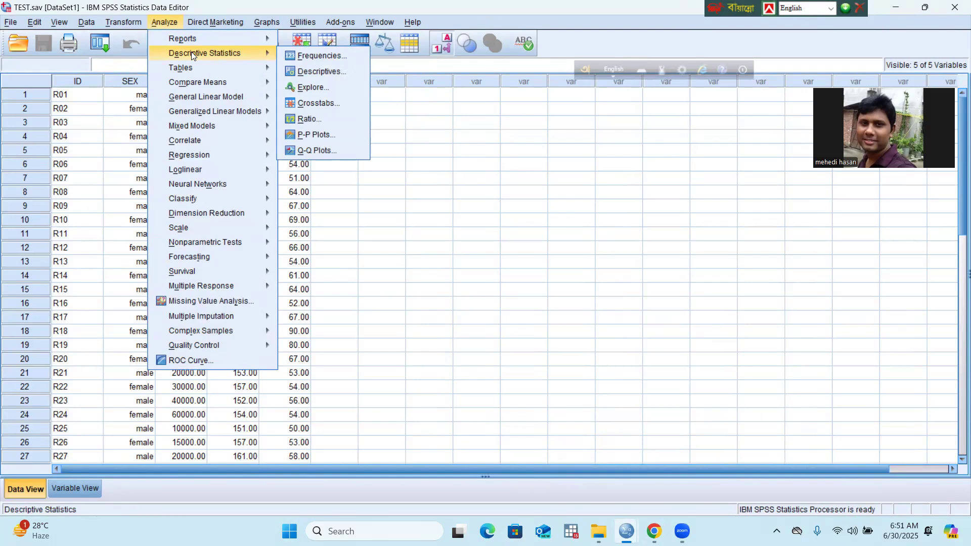
{"action": "mouse_move", "coordinate": [212, 82]}
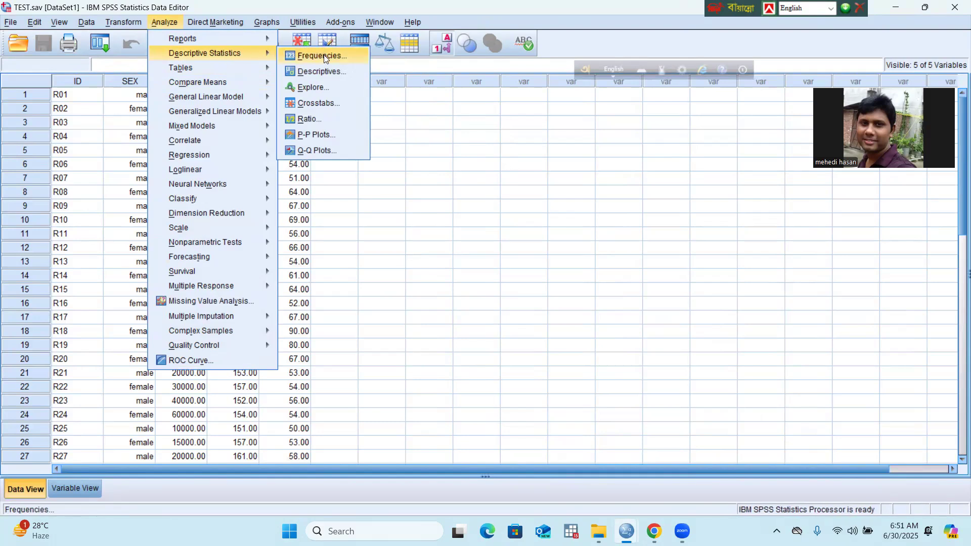
{"action": "left_click", "coordinate": [325, 154]}
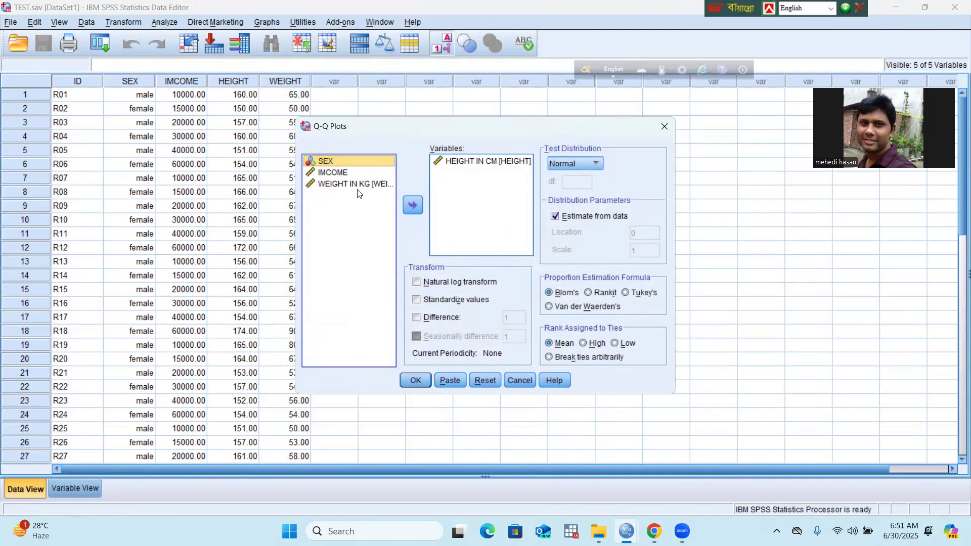
{"action": "left_click", "coordinate": [343, 175]}
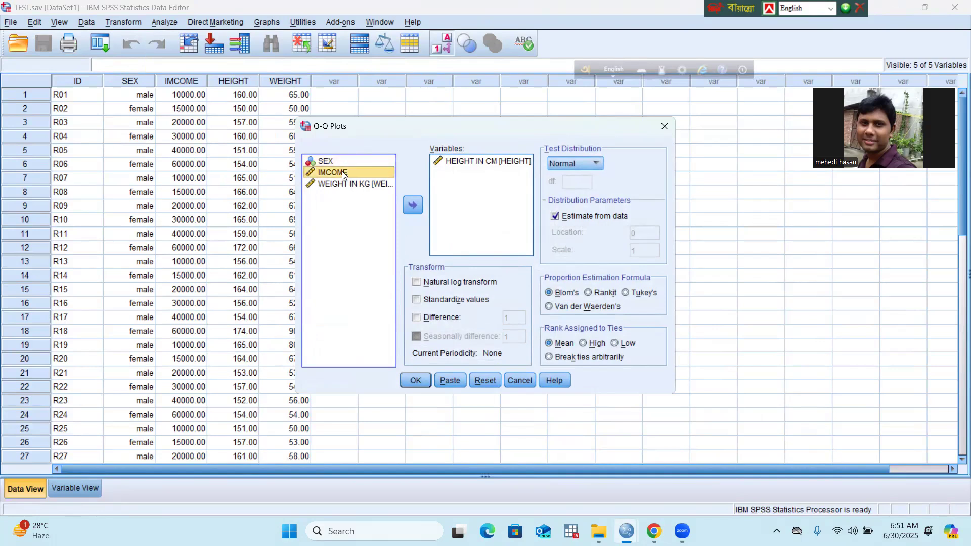
{"action": "left_click", "coordinate": [365, 185], "text": "ctrl"}
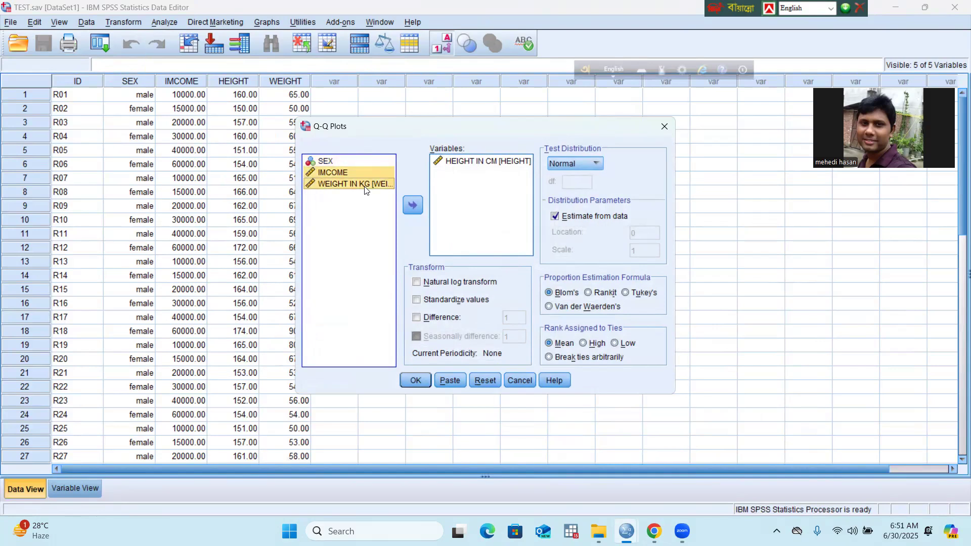
{"action": "left_click", "coordinate": [419, 207]}
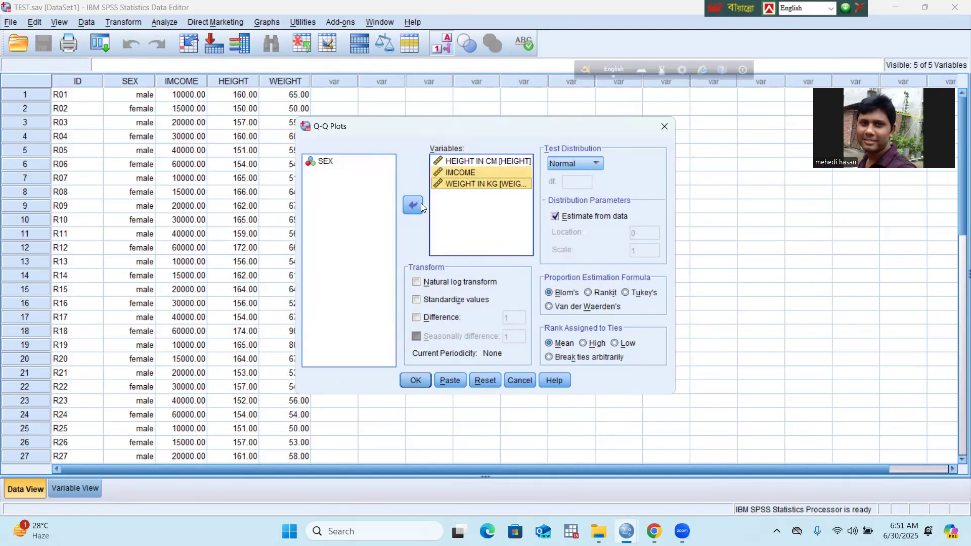
{"action": "left_click", "coordinate": [468, 162], "text": "ctrl"}
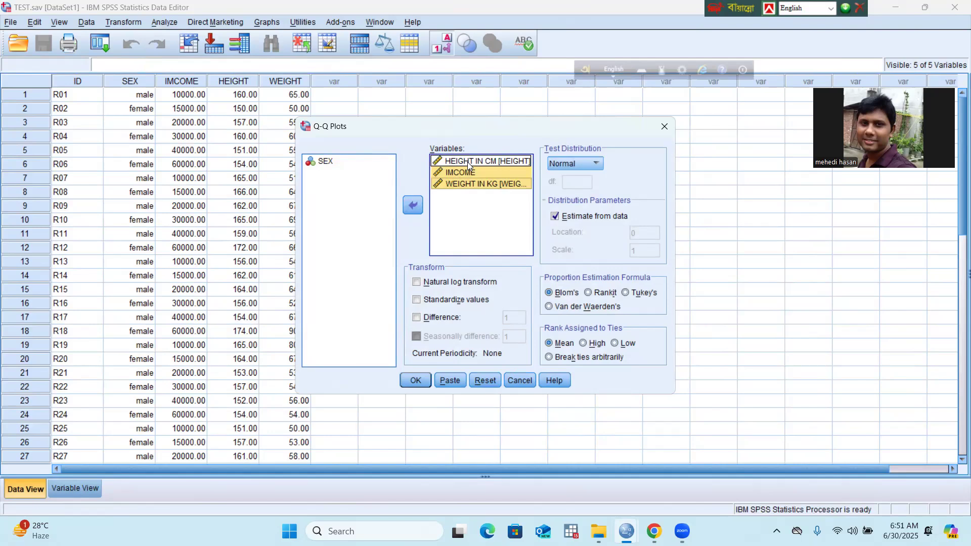
{"action": "left_click", "coordinate": [469, 162], "text": "ctrl"}
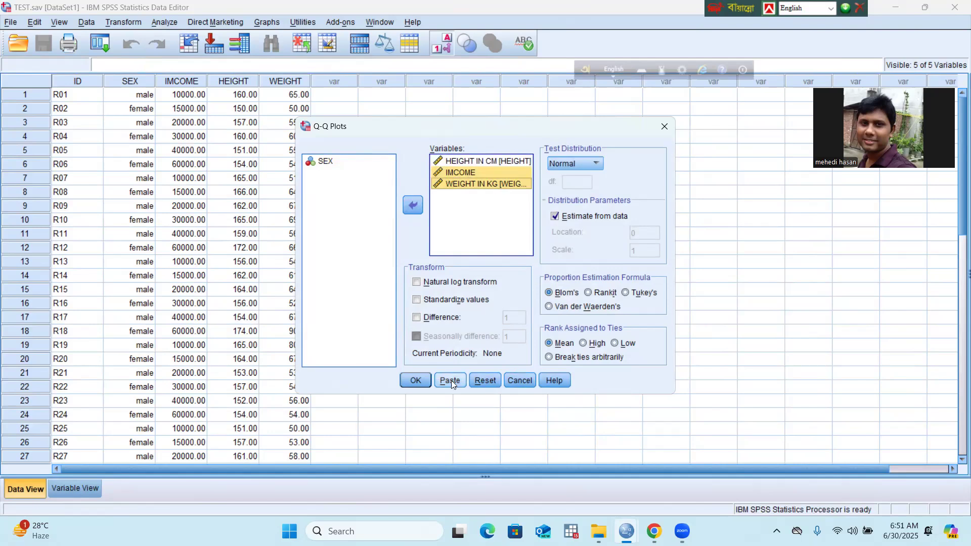
{"action": "left_click", "coordinate": [416, 382]}
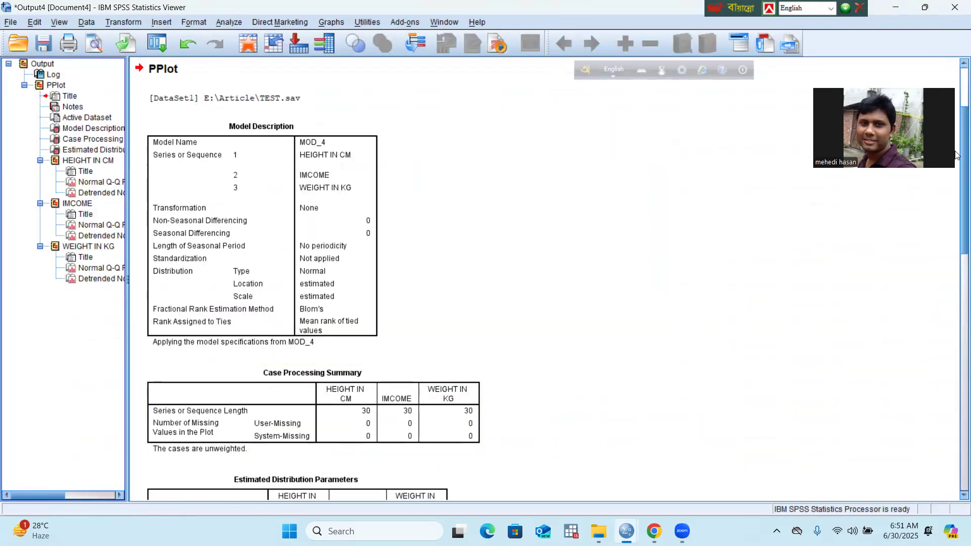
Step: Review the PPlot model description and examine how closely the points follow the line in the Normal Q-Q Plot of HEIGHT IN CM
{"action": "scroll", "coordinate": [956, 115], "scroll_direction": "up", "scroll_amount": 3}
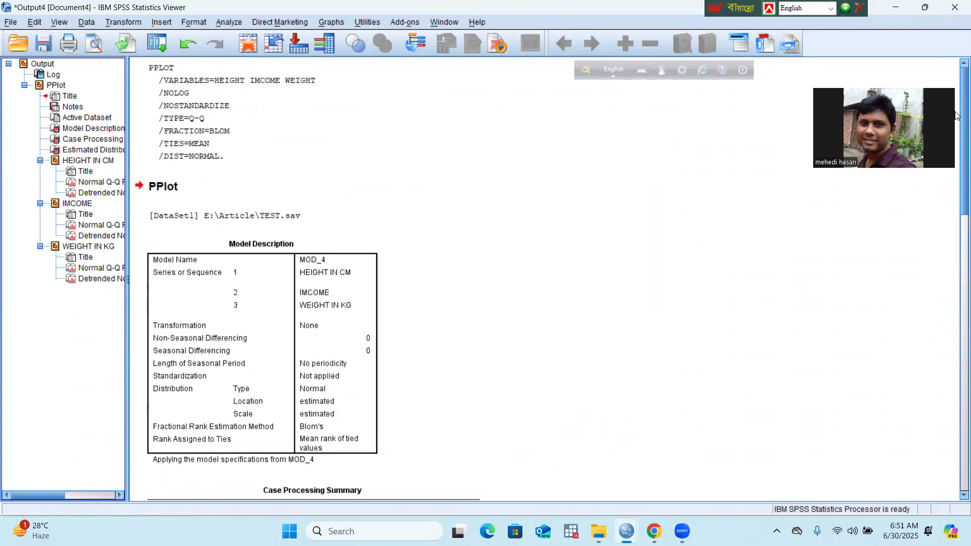
{"action": "scroll", "coordinate": [955, 116], "scroll_direction": "down", "scroll_amount": 10}
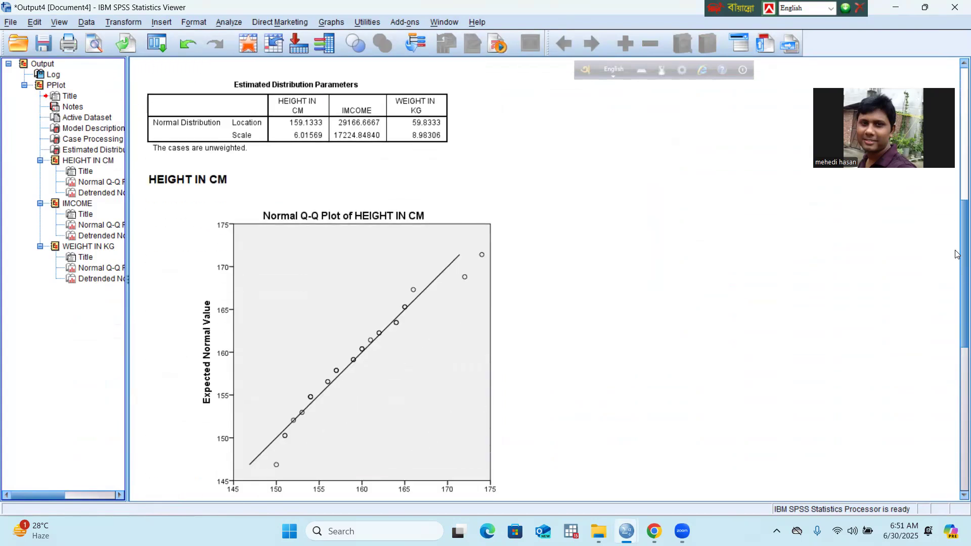
{"action": "scroll", "coordinate": [957, 253], "scroll_direction": "down", "scroll_amount": 4}
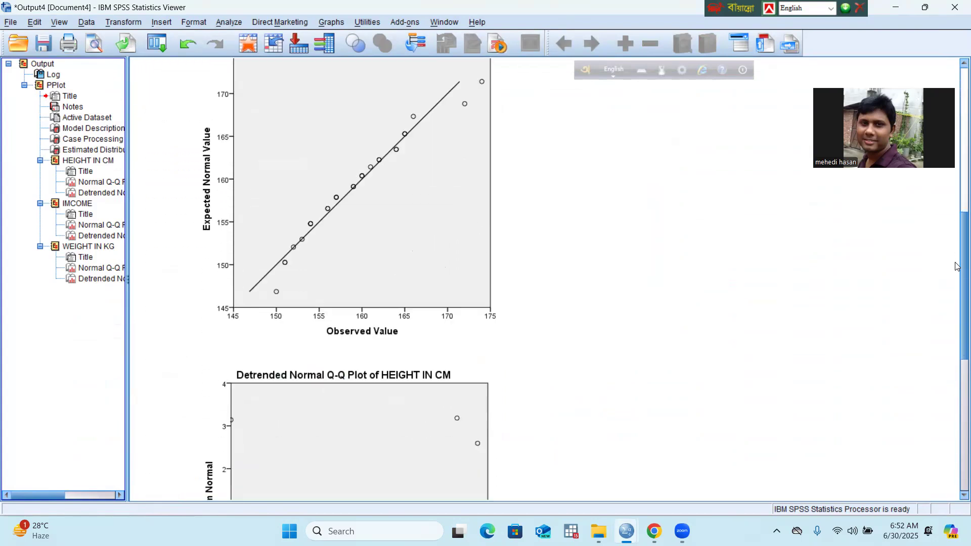
{"action": "scroll", "coordinate": [958, 248], "scroll_direction": "up", "scroll_amount": 2}
{"action": "scroll", "coordinate": [957, 246], "scroll_direction": "up", "scroll_amount": 2}
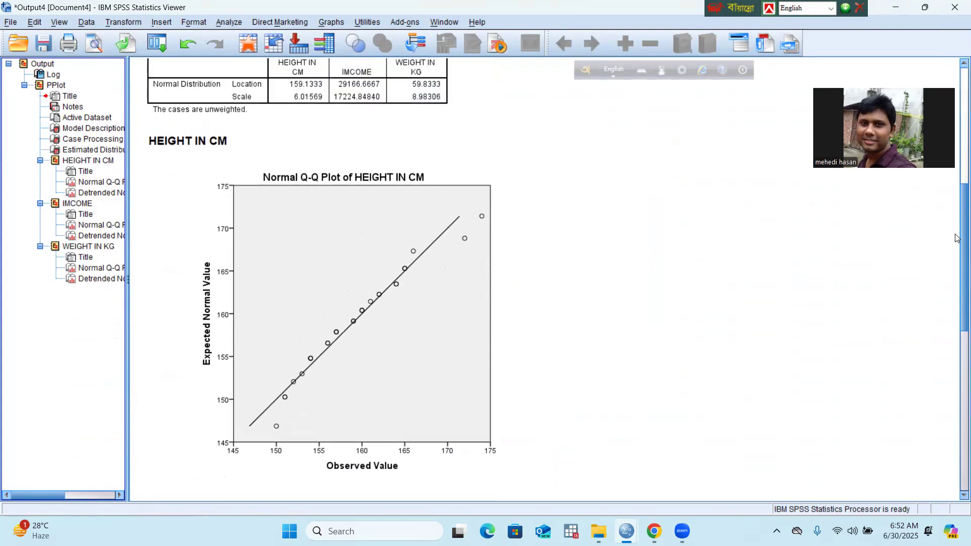
{"action": "left_click", "coordinate": [247, 211]}
{"action": "left_click", "coordinate": [187, 158]}
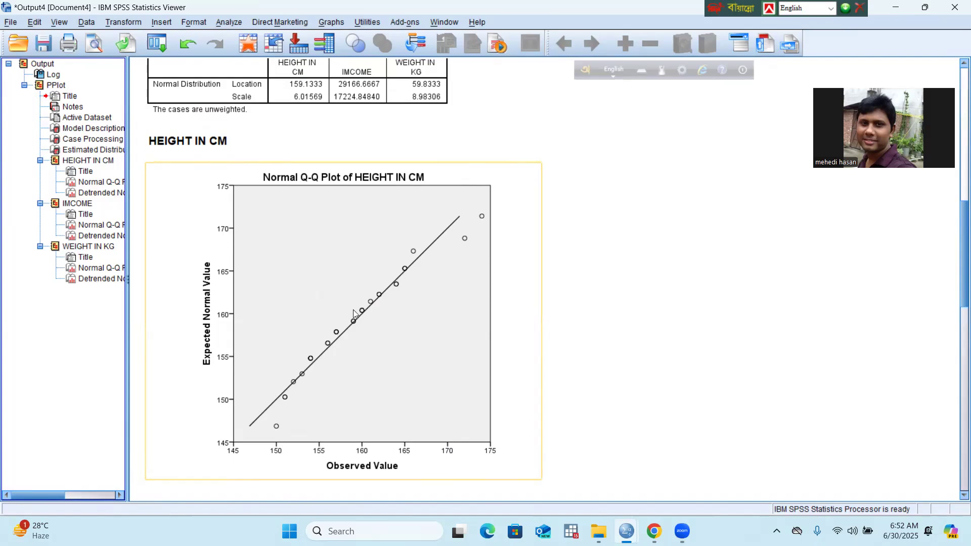
{"action": "left_click", "coordinate": [704, 253]}
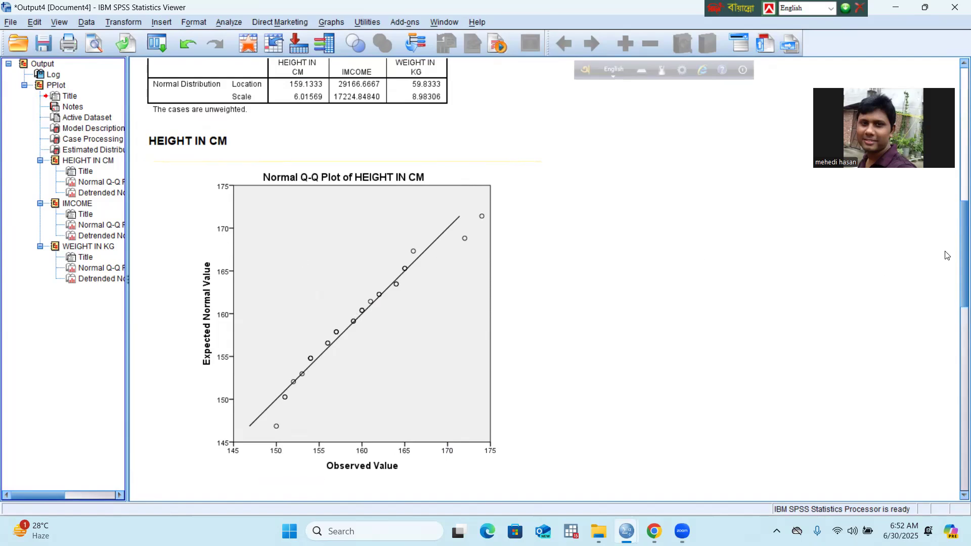
Step: Examine how the points scatter around the zero line in the Detrended Normal Q-Q Plot of HEIGHT IN CM
{"action": "left_click_drag", "start_coordinate": [957, 233], "coordinate": [958, 310]}
{"action": "left_click", "coordinate": [541, 273]}
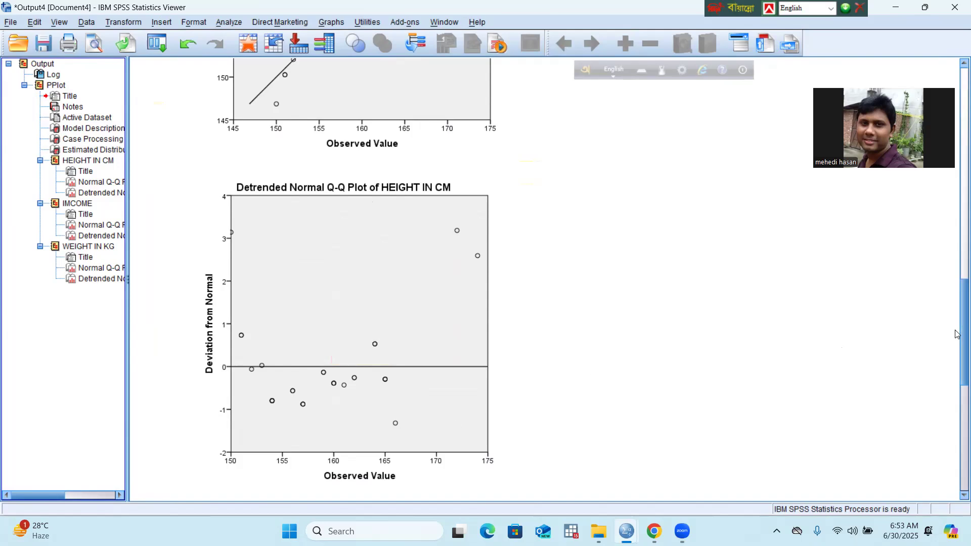
{"action": "scroll", "coordinate": [957, 334], "scroll_direction": "down", "scroll_amount": 5}
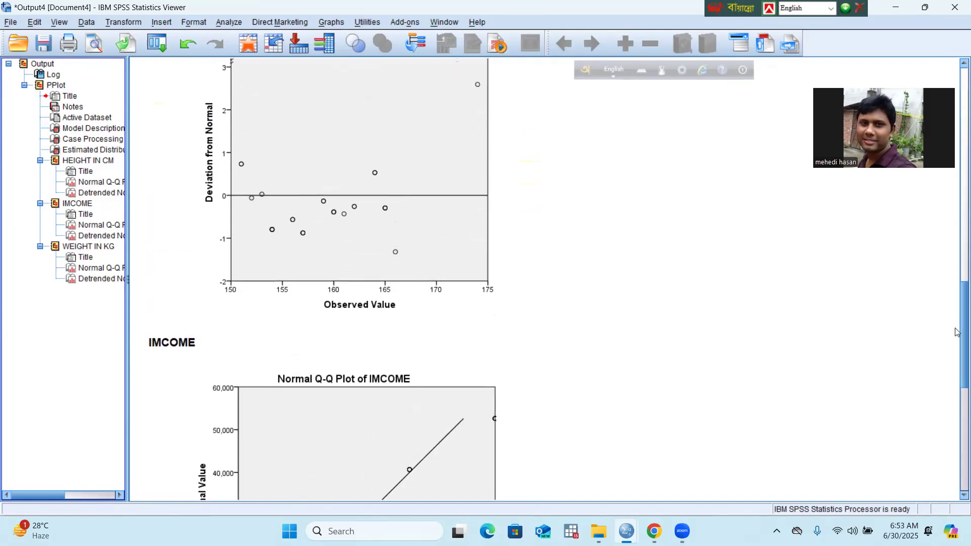
{"action": "scroll", "coordinate": [957, 333], "scroll_direction": "up", "scroll_amount": 5}
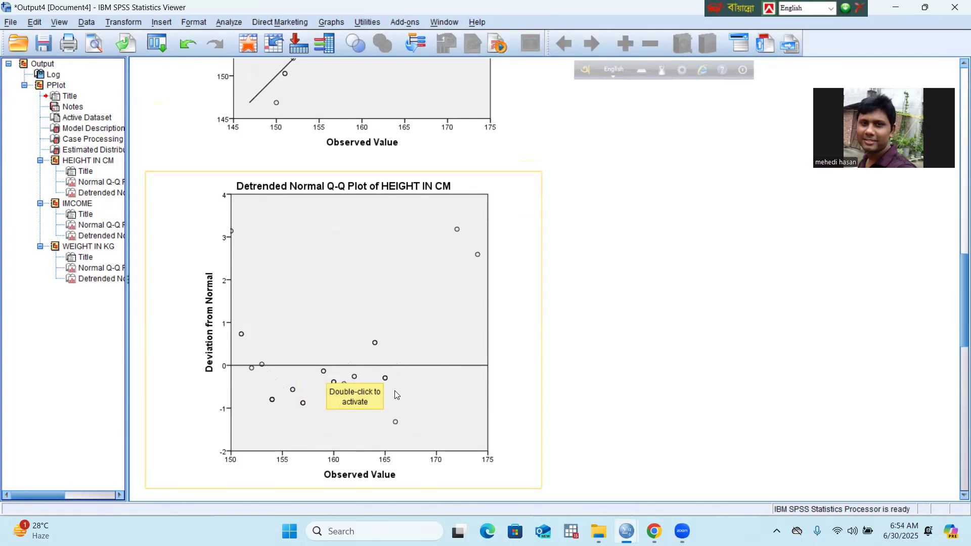
{"action": "left_click", "coordinate": [501, 359]}
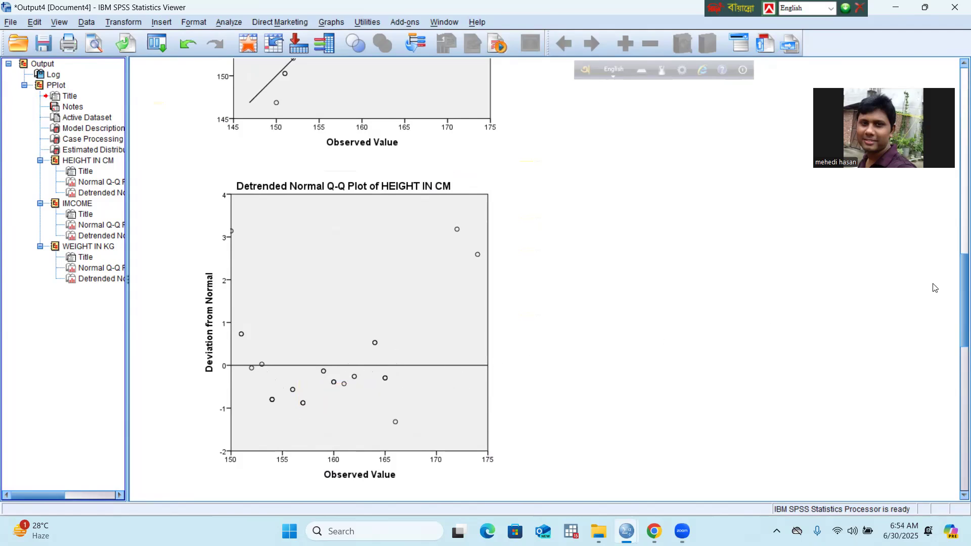
Step: Examine the normal and detrended Q-Q plots of IMCOME for deviations from the reference line
{"action": "mouse_move", "coordinate": [957, 273]}
{"action": "left_mouse_down"}
{"action": "mouse_move", "coordinate": [957, 384]}
{"action": "mouse_move", "coordinate": [955, 290]}
{"action": "left_mouse_up"}
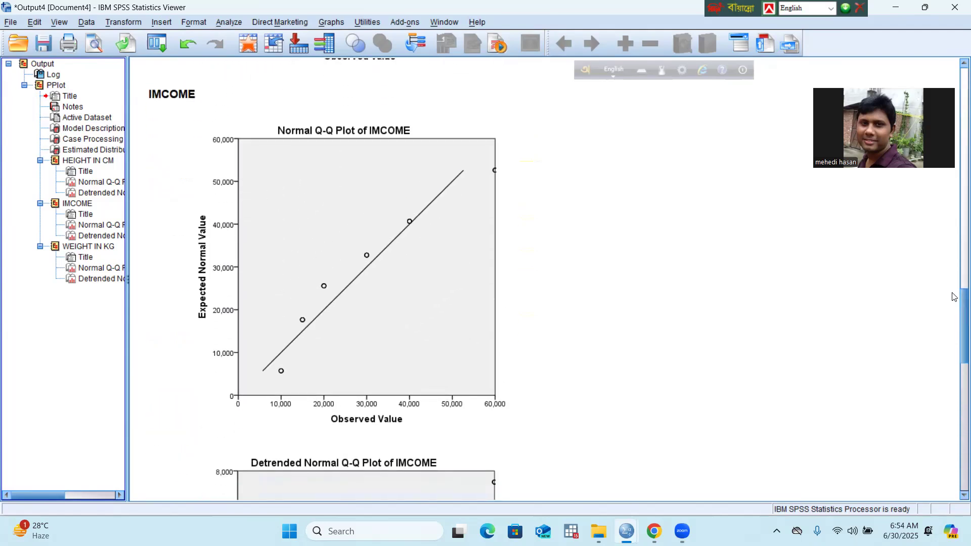
{"action": "left_click", "coordinate": [440, 264]}
{"action": "left_click_drag", "start_coordinate": [957, 320], "coordinate": [957, 368]}
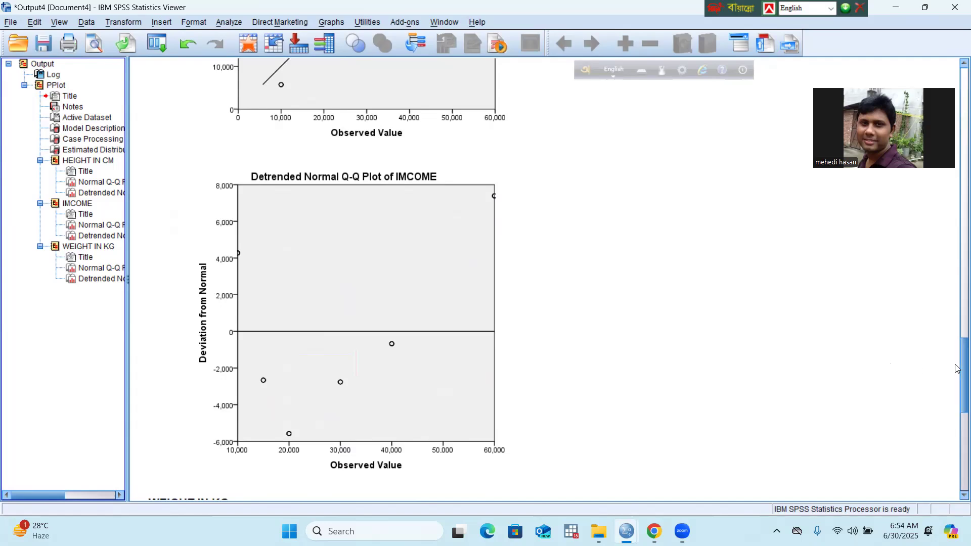
Step: Examine the normal and detrended Q-Q plots of WEIGHT IN KG, then return to the normal plot
{"action": "left_click_drag", "start_coordinate": [957, 368], "coordinate": [957, 396]}
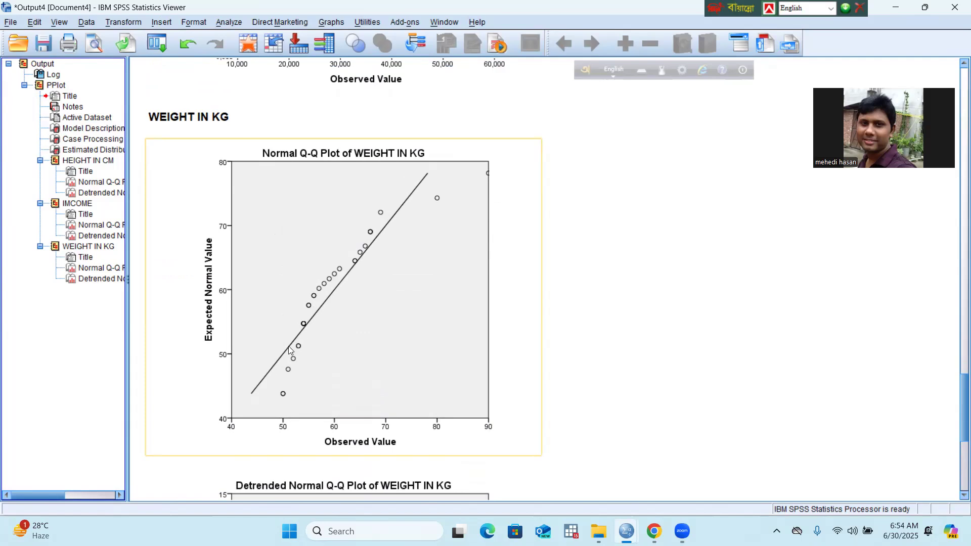
{"action": "left_click", "coordinate": [626, 203]}
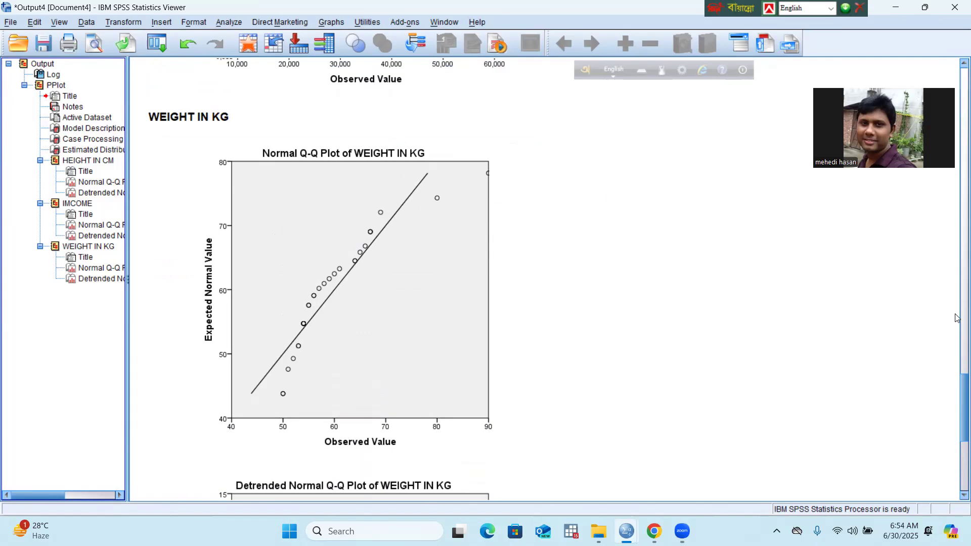
{"action": "scroll", "coordinate": [957, 404], "scroll_direction": "down", "scroll_amount": 1}
{"action": "left_click_drag", "start_coordinate": [957, 405], "coordinate": [957, 450]}
{"action": "left_click", "coordinate": [437, 457]}
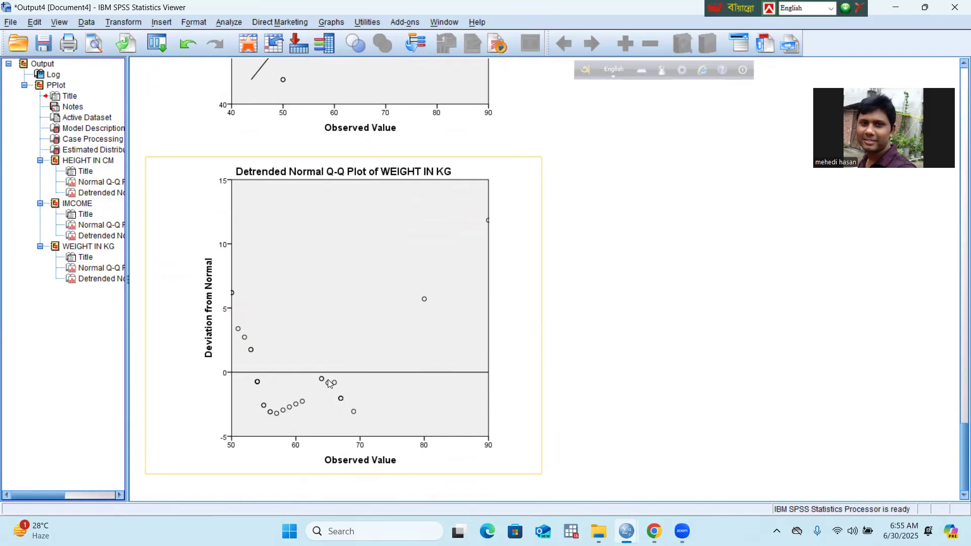
{"action": "left_click", "coordinate": [609, 374]}
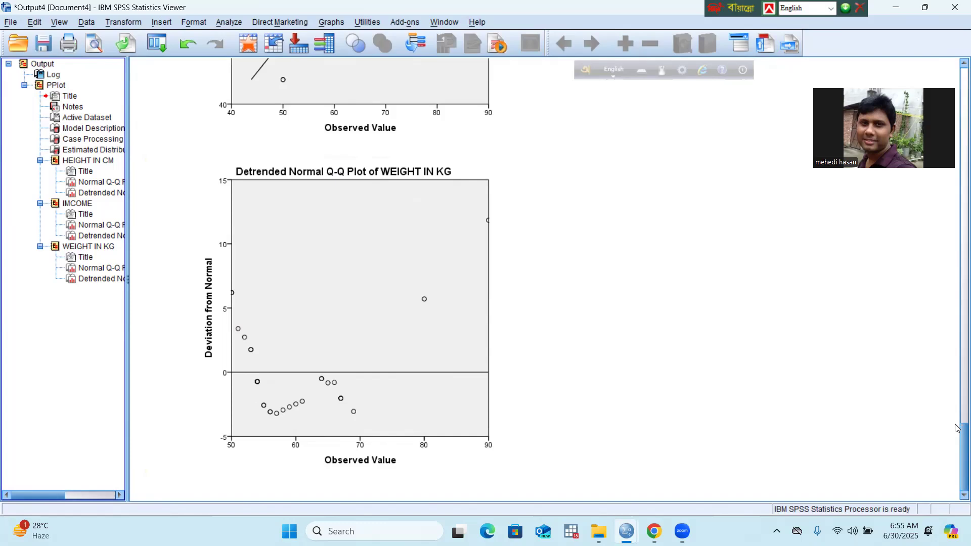
{"action": "left_click_drag", "start_coordinate": [957, 446], "coordinate": [954, 386]}
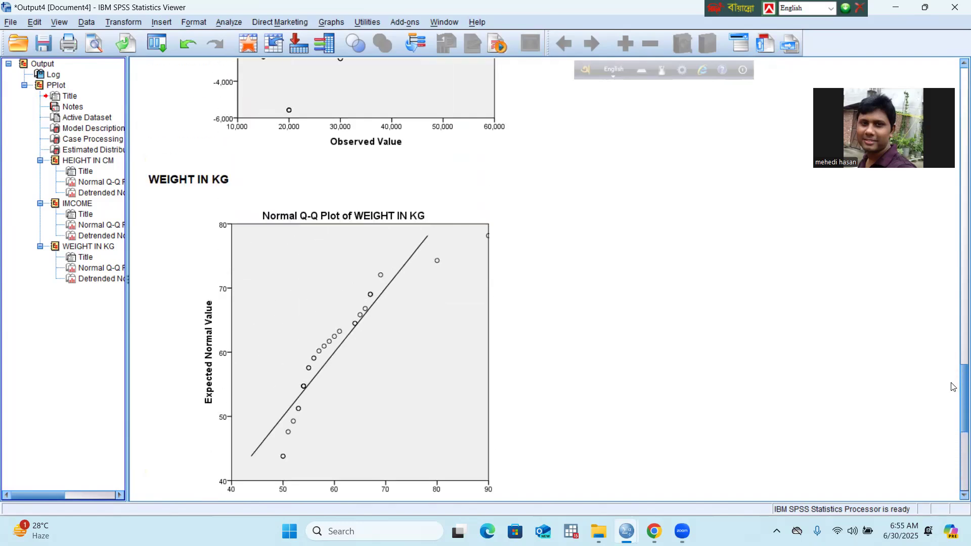
{"action": "mouse_move", "coordinate": [954, 386]}
{"action": "left_mouse_down"}
{"action": "mouse_move", "coordinate": [939, 440]}
{"action": "mouse_move", "coordinate": [945, 392]}
{"action": "left_mouse_up"}
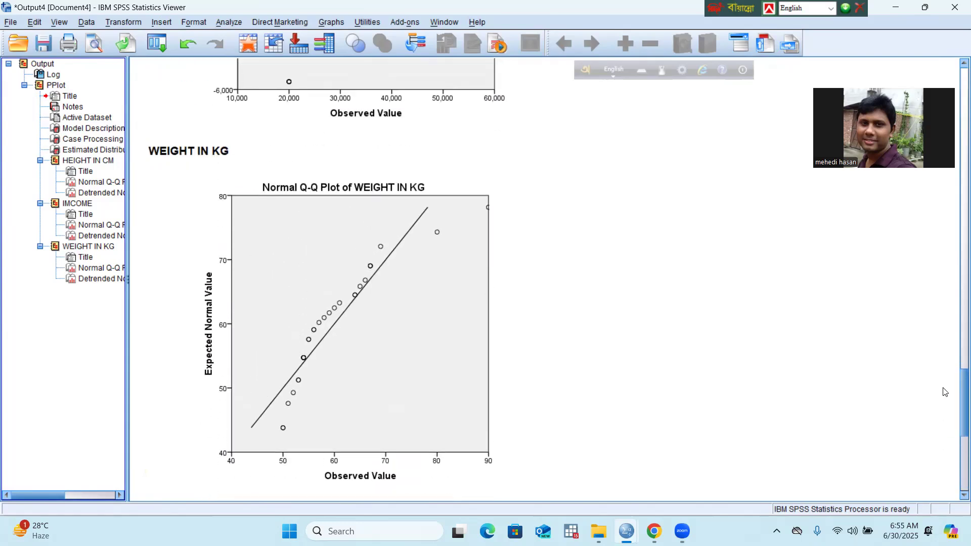